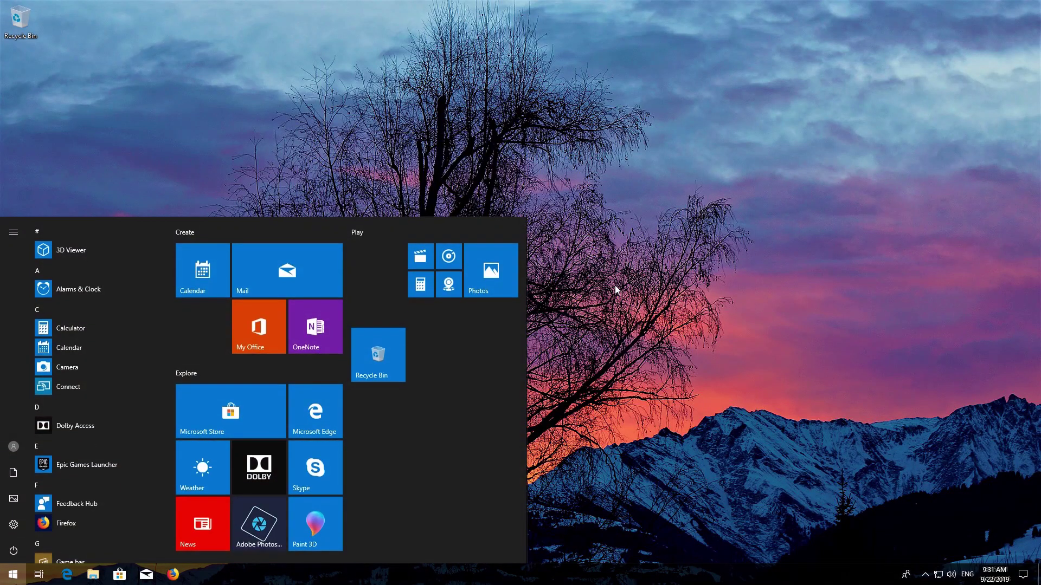
# Run wsreset from Start search to clear the Store cache and reopen Microsoft Store
pyautogui.write('wsreset')
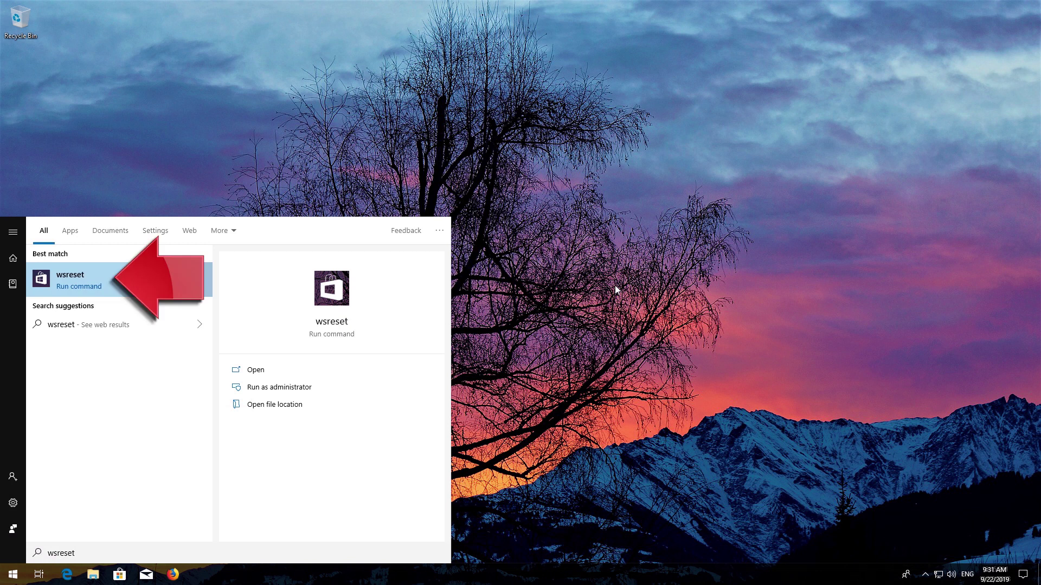
pyautogui.click(99, 279)
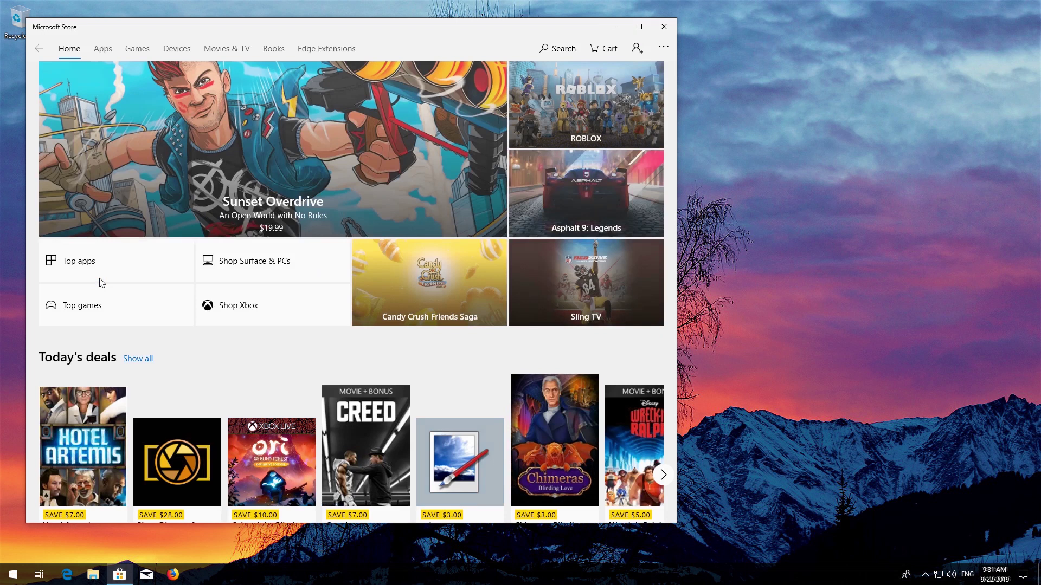
# Close Microsoft Store and restart the computer from the Start menu power options
pyautogui.click(666, 30)
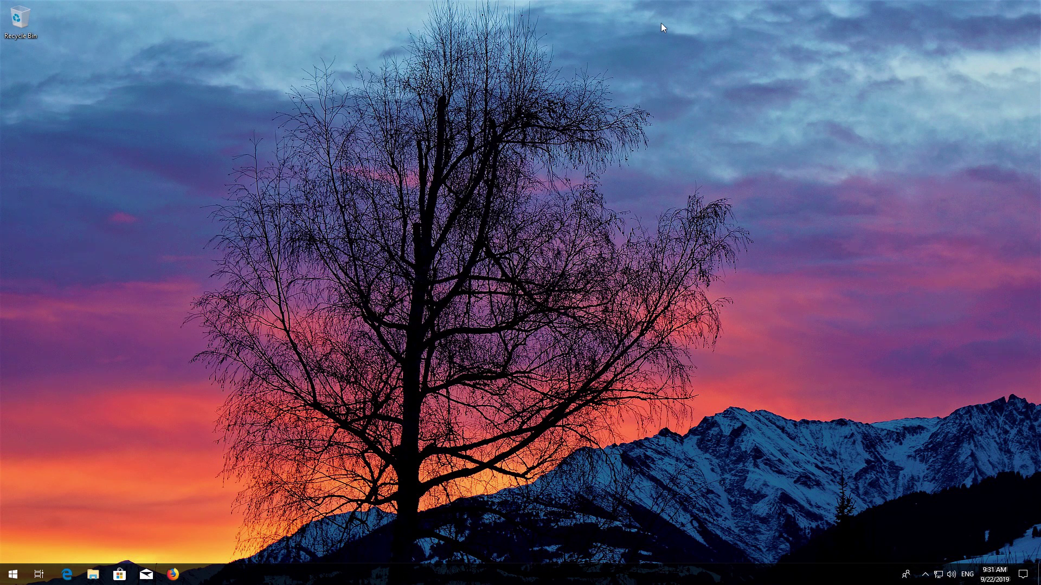
pyautogui.click(12, 574)
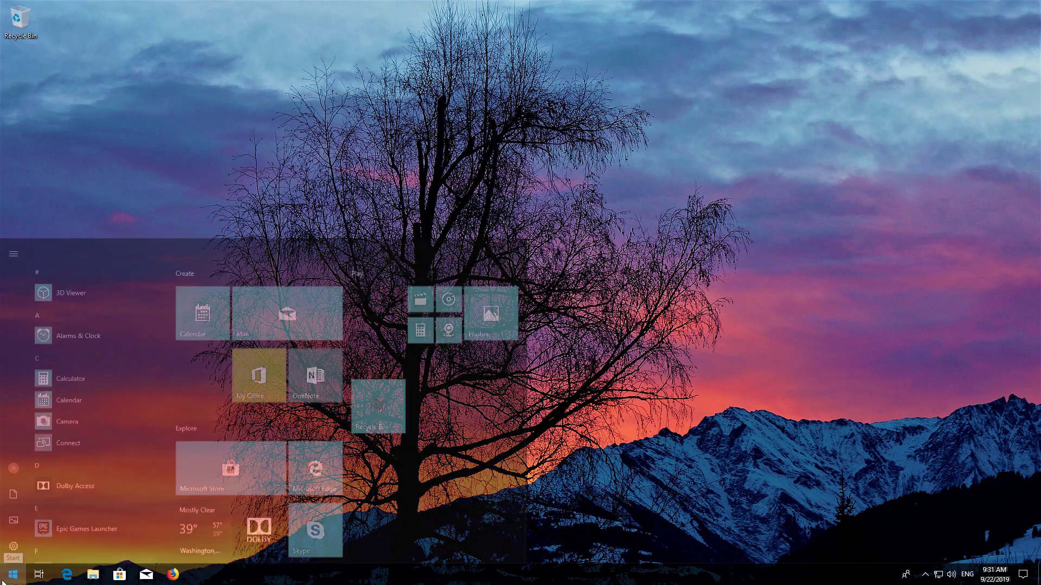
pyautogui.click(12, 550)
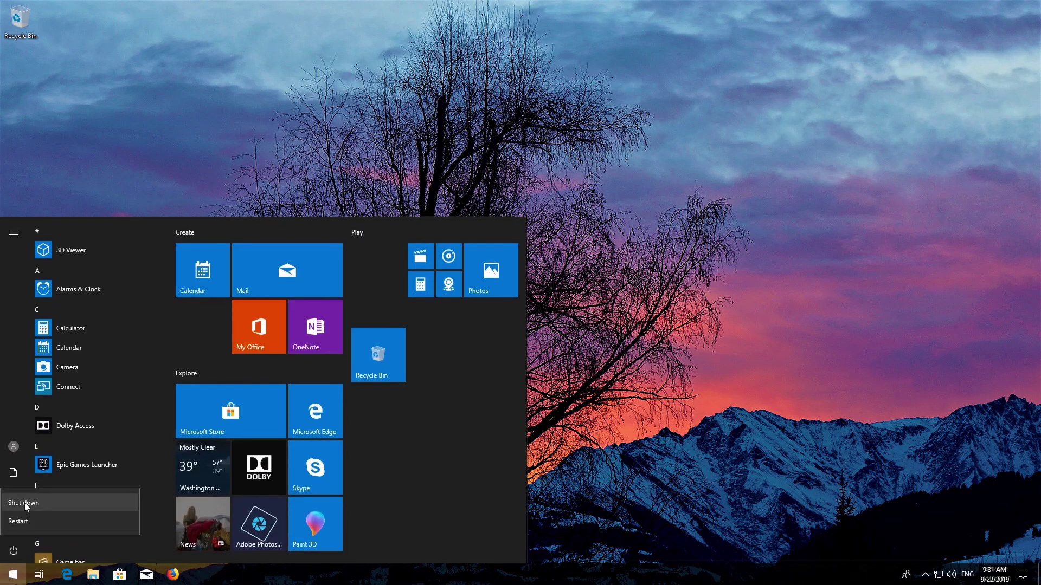
pyautogui.click(22, 521)
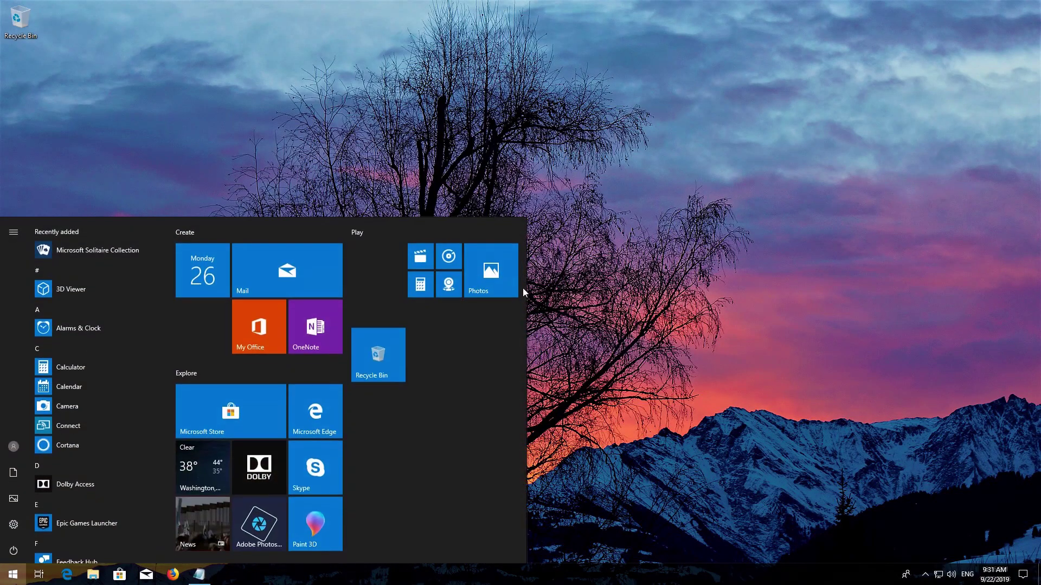
# Search 'poweshell' in Start and launch Windows PowerShell as administrator, approving the UAC prompt
pyautogui.write('poweshell')
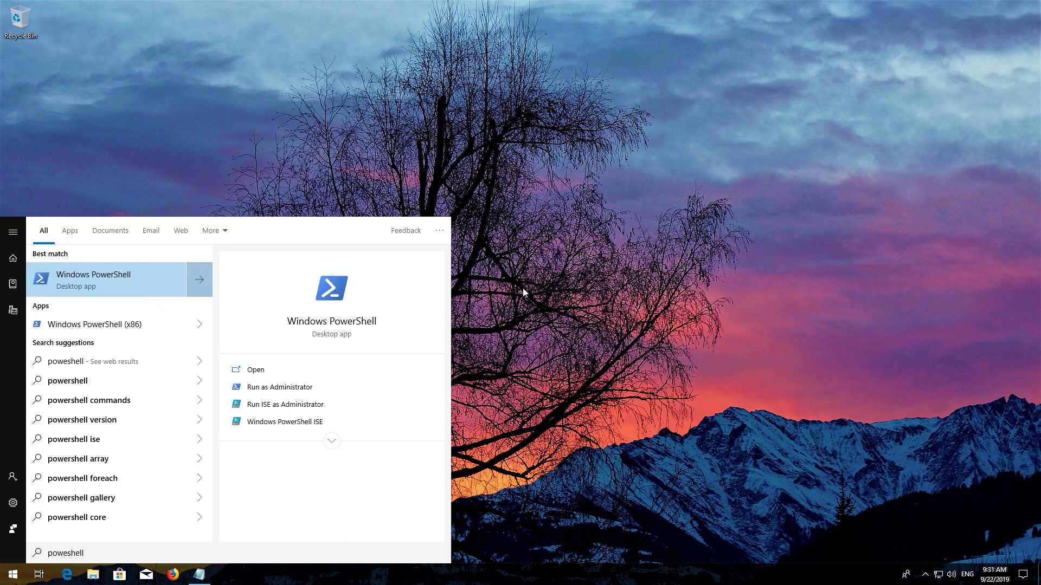
pyautogui.rightClick(136, 274)
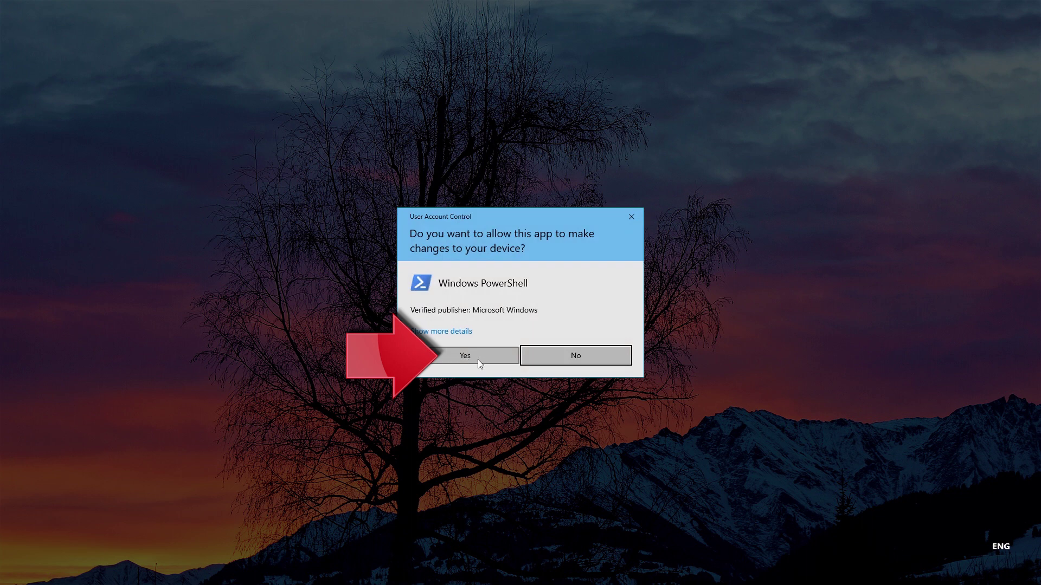
pyautogui.click(461, 356)
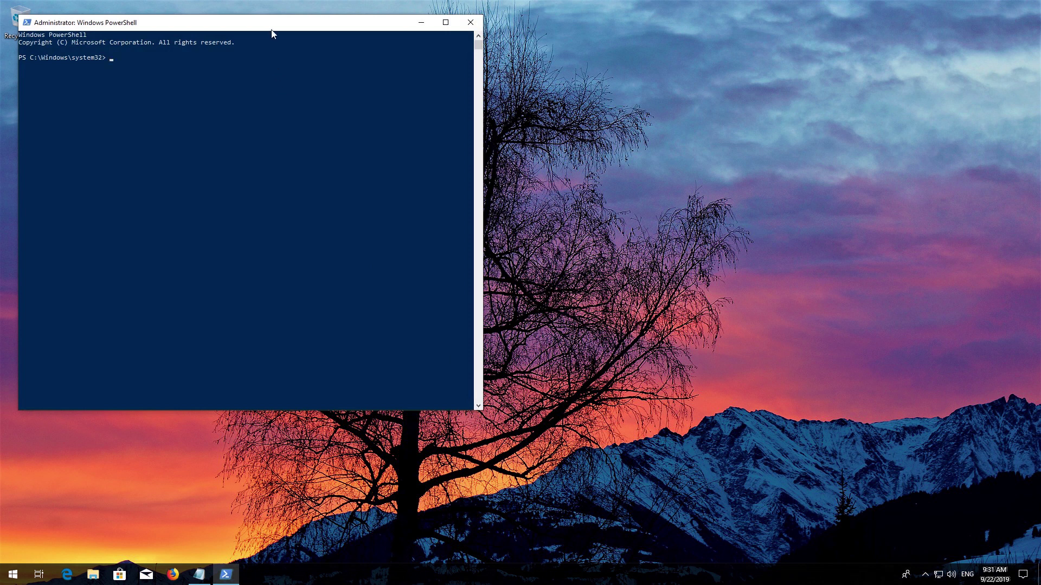
# Copy the Microsoft.WindowsStore Get-AppXPackage re-register command from Notepad, then minimize Notepad
pyautogui.moveTo(272, 31); pyautogui.dragTo(471, 52)
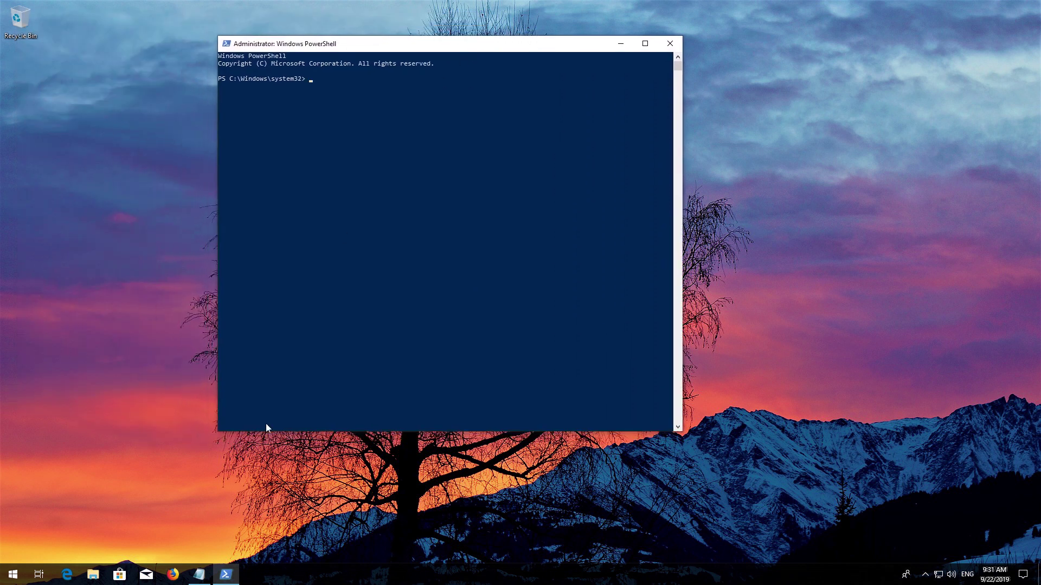
pyautogui.click(199, 575)
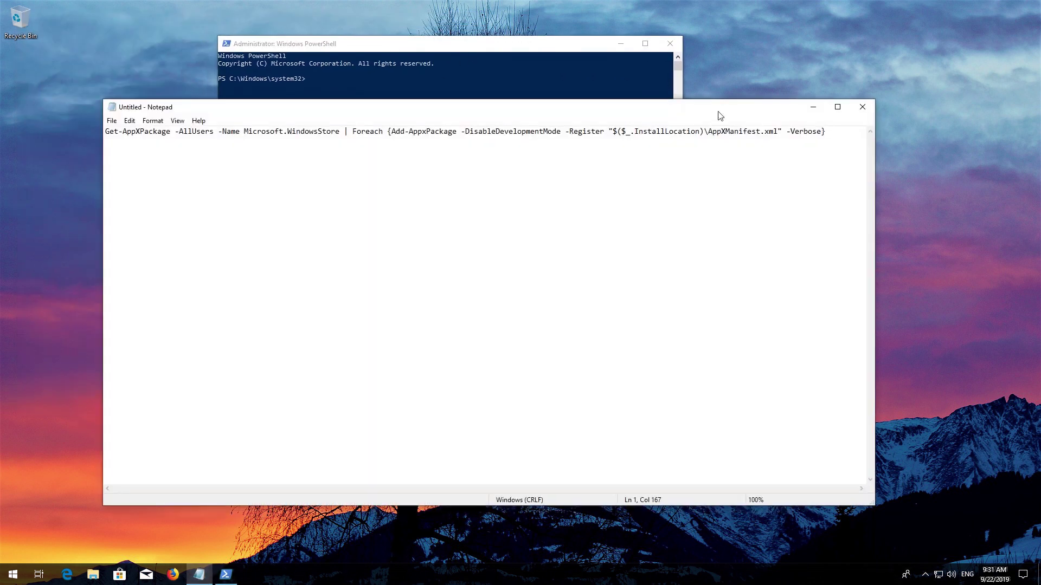
pyautogui.moveTo(827, 131); pyautogui.dragTo(69, 129)
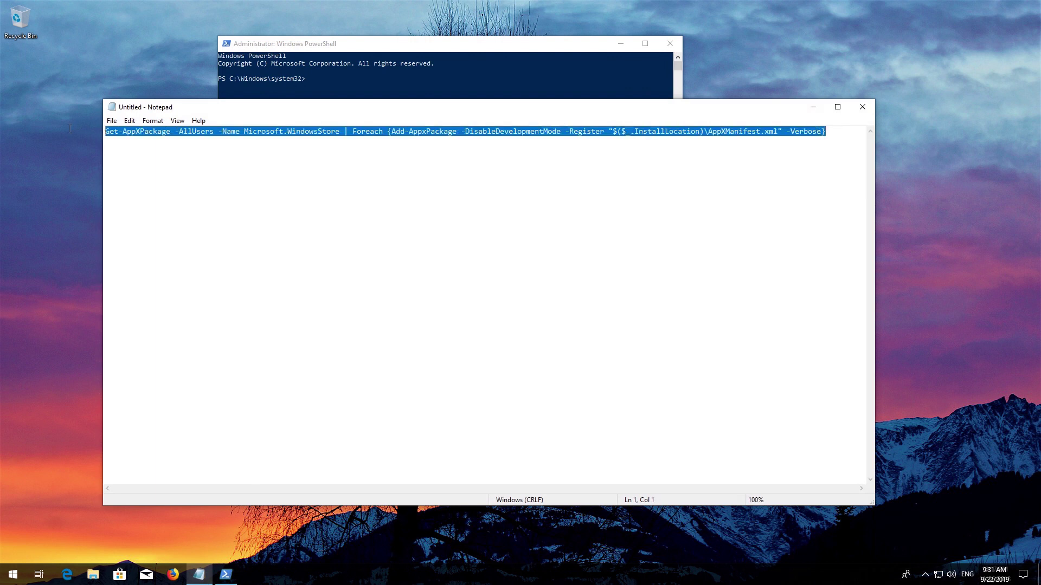
pyautogui.rightClick(112, 131)
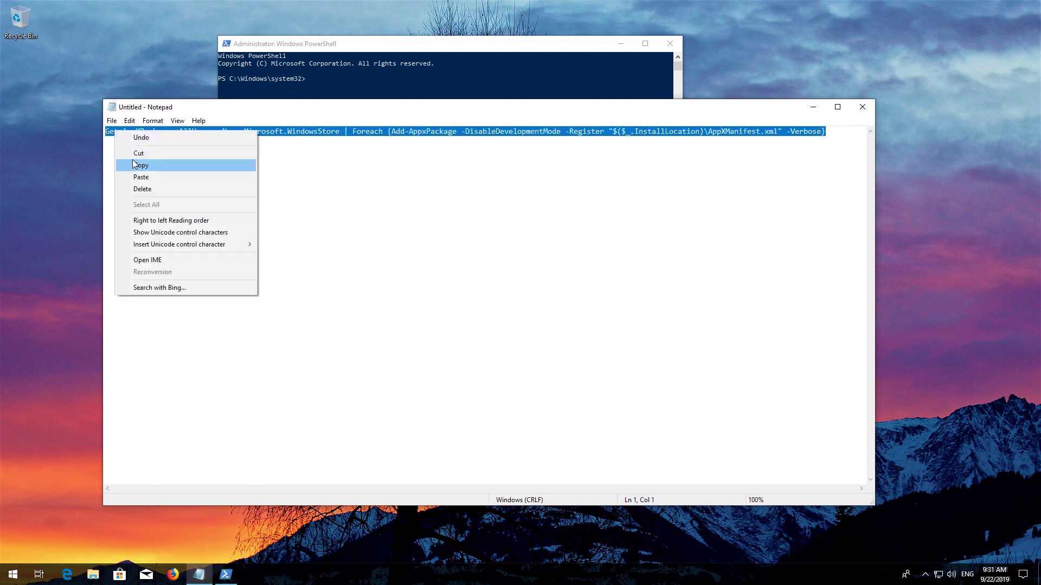
pyautogui.click(138, 165)
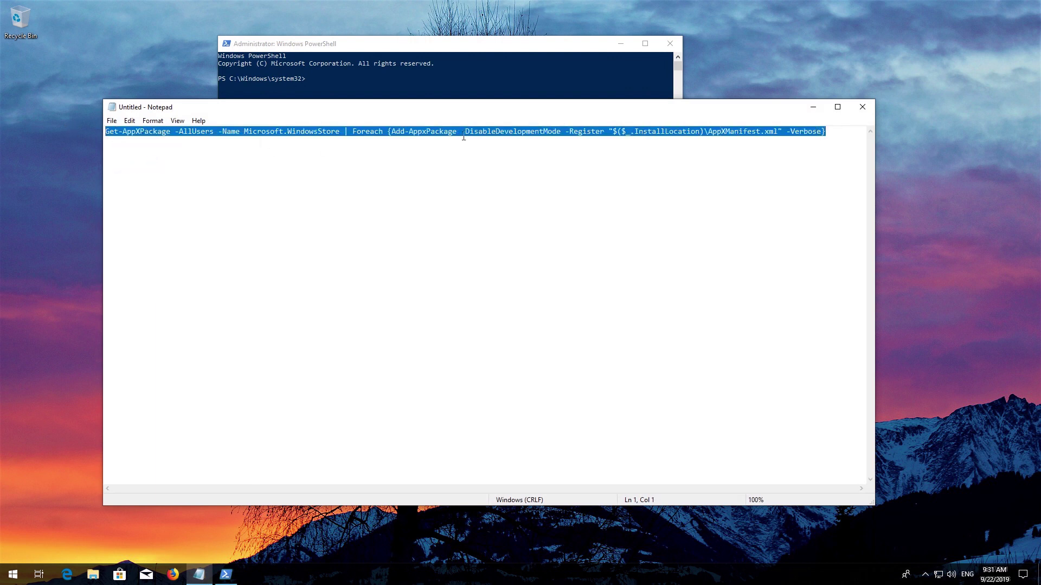
pyautogui.click(815, 108)
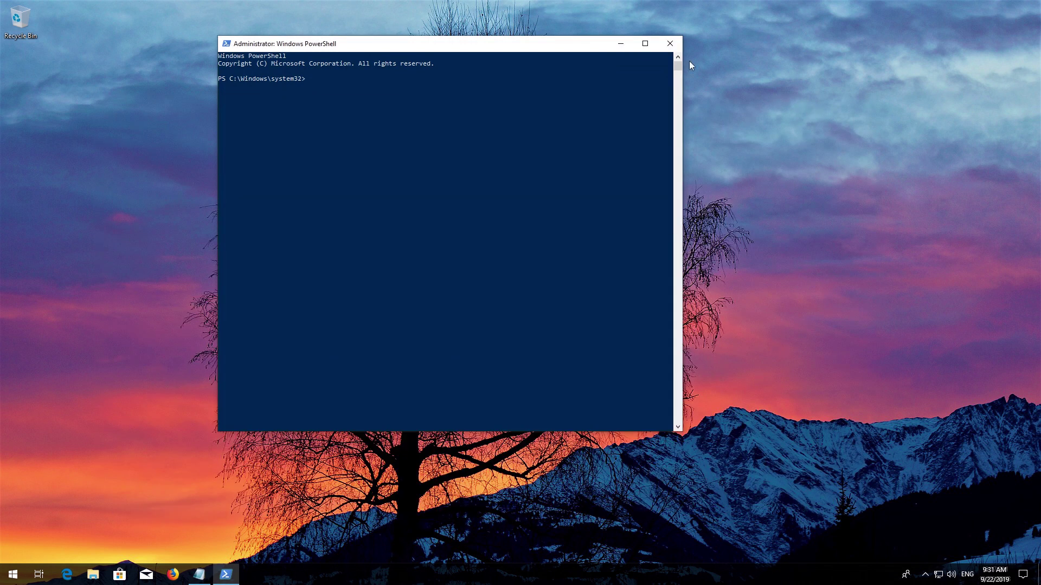
# Paste and run the Get-AppXPackage re-register command in PowerShell, then exit PowerShell
pyautogui.rightClick(473, 43)
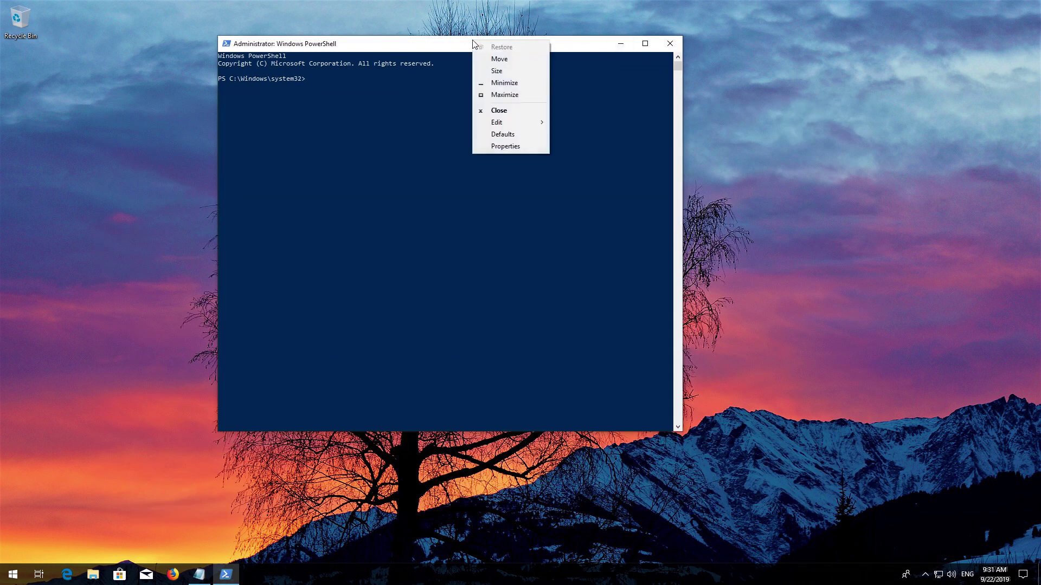
pyautogui.moveTo(508, 125)
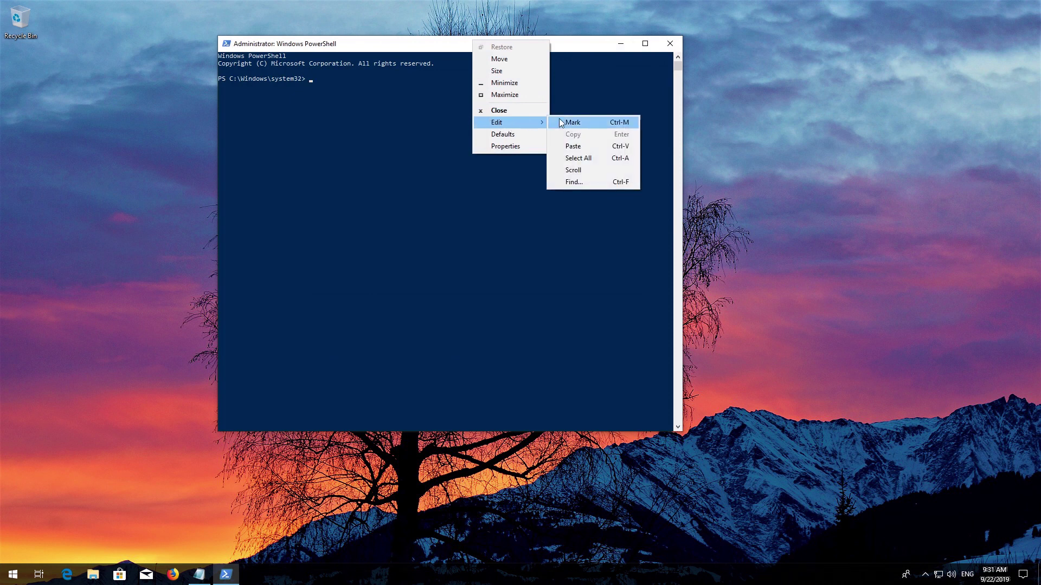
pyautogui.click(592, 146)
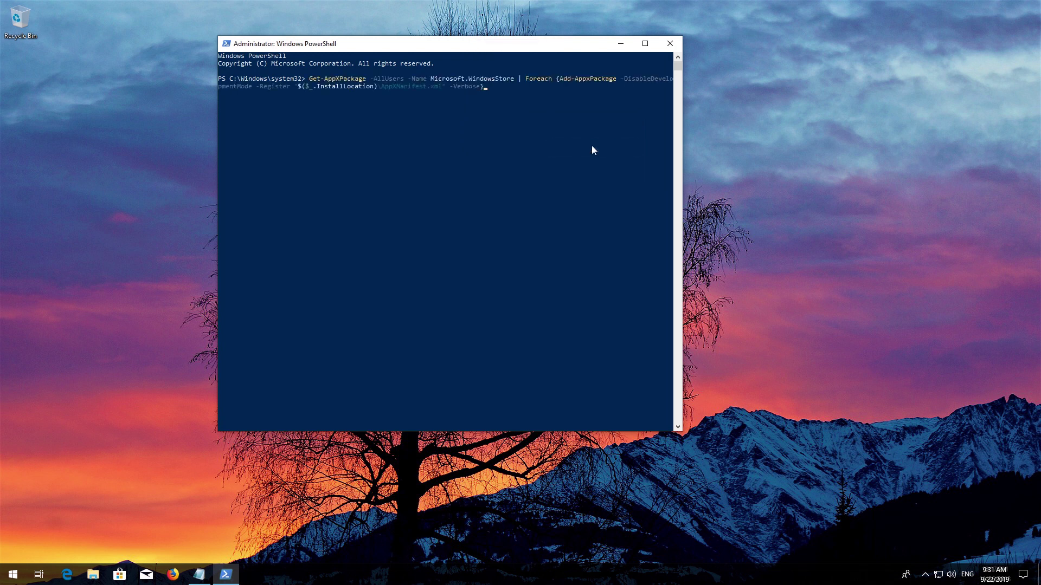
pyautogui.press('Return')
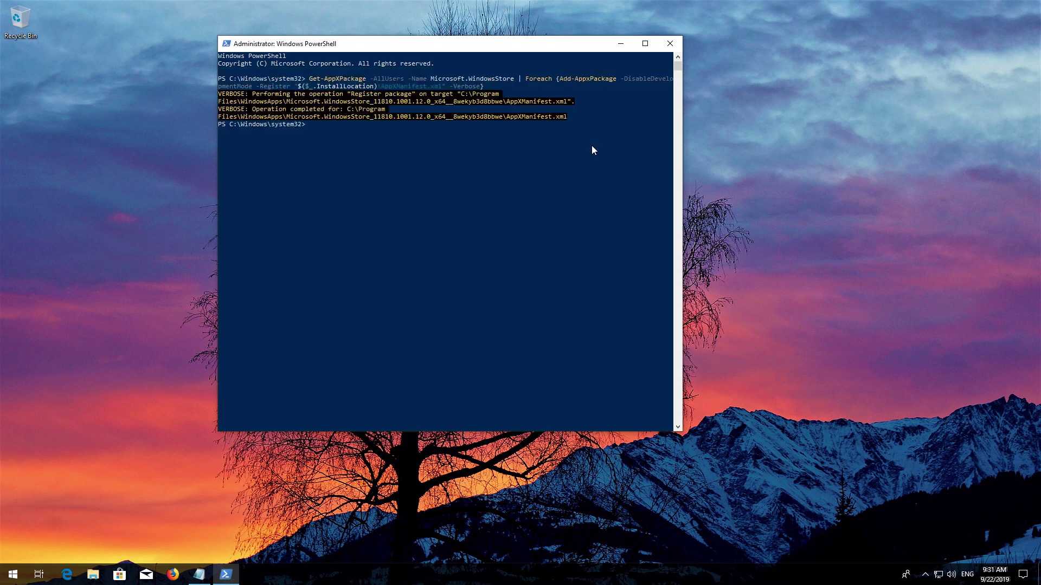
pyautogui.write('exit')
pyautogui.press('Return')
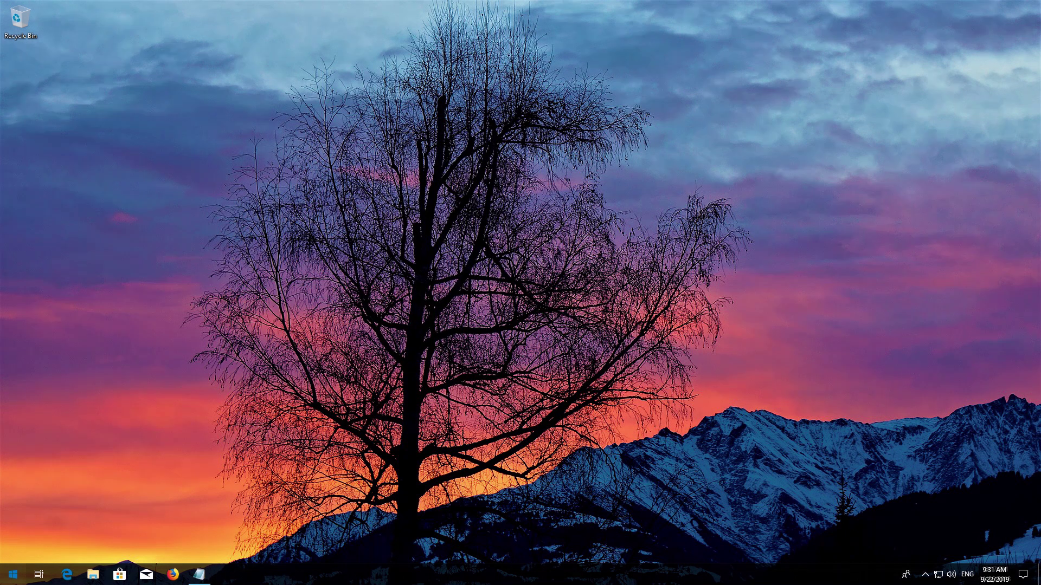
# Open the Start menu's power options and dismiss them without restarting
pyautogui.press('super')
pyautogui.click(7, 556)
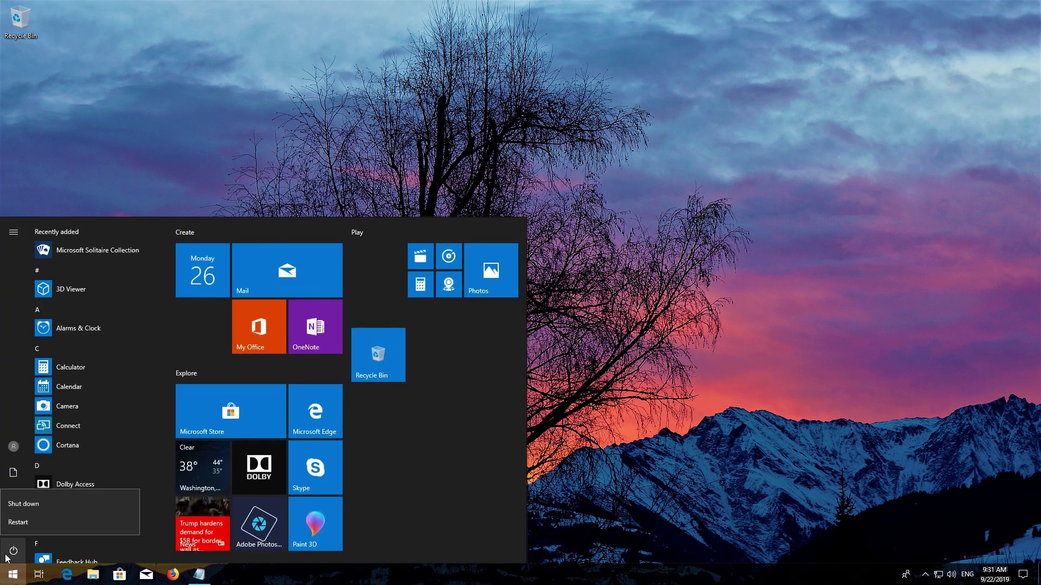
pyautogui.click(25, 523)
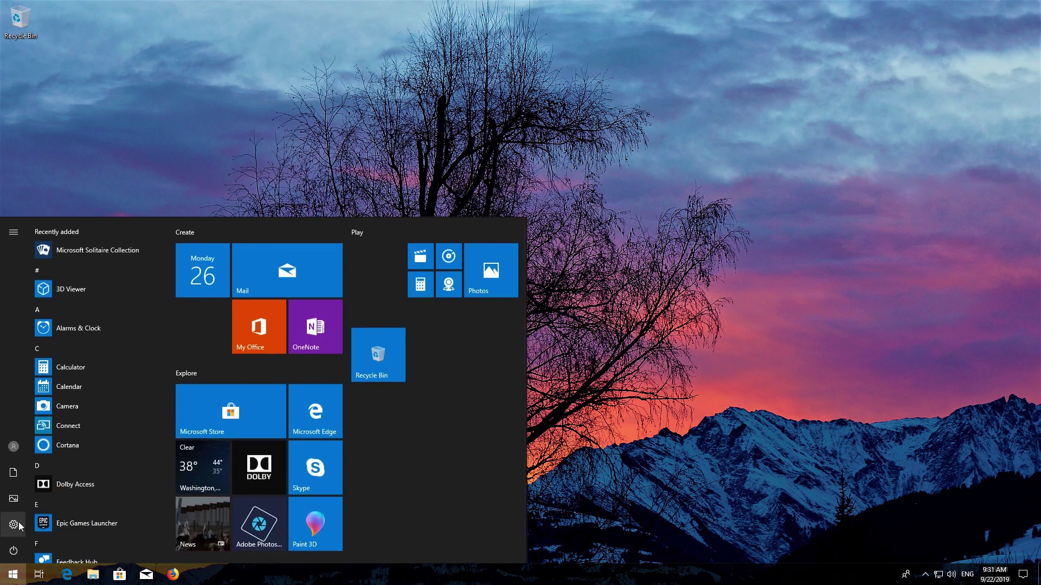
# Open Settings > Apps & features and expand the Microsoft Store (2.20 MB) entry
pyautogui.click(14, 524)
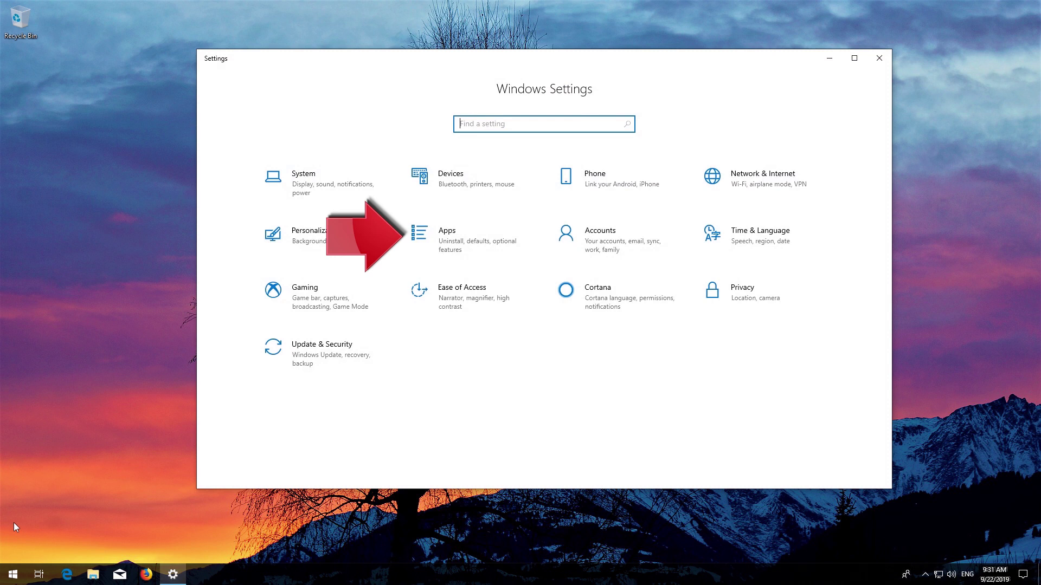
pyautogui.click(470, 242)
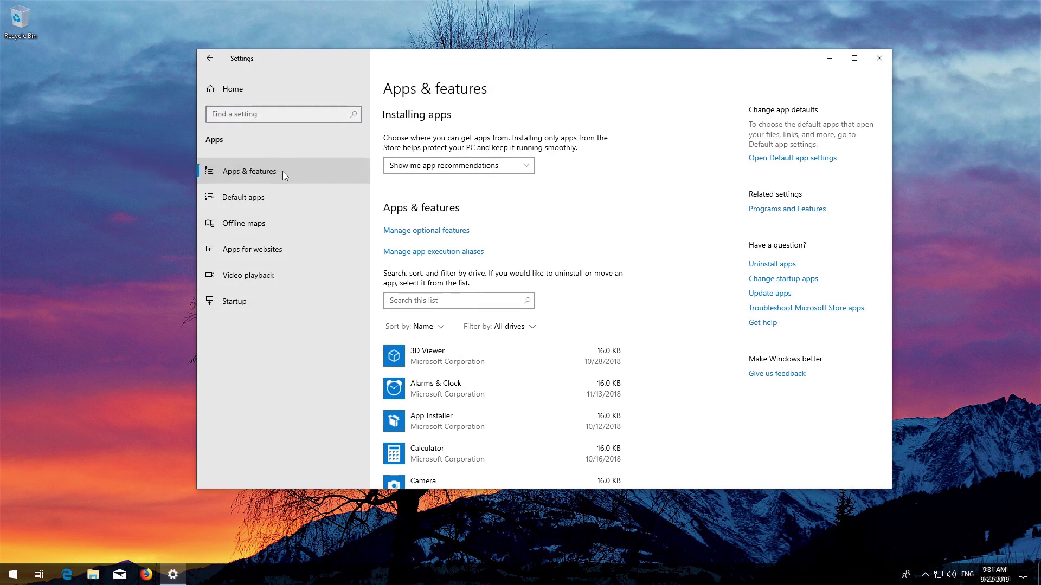
pyautogui.scroll(-8, 429, 247)
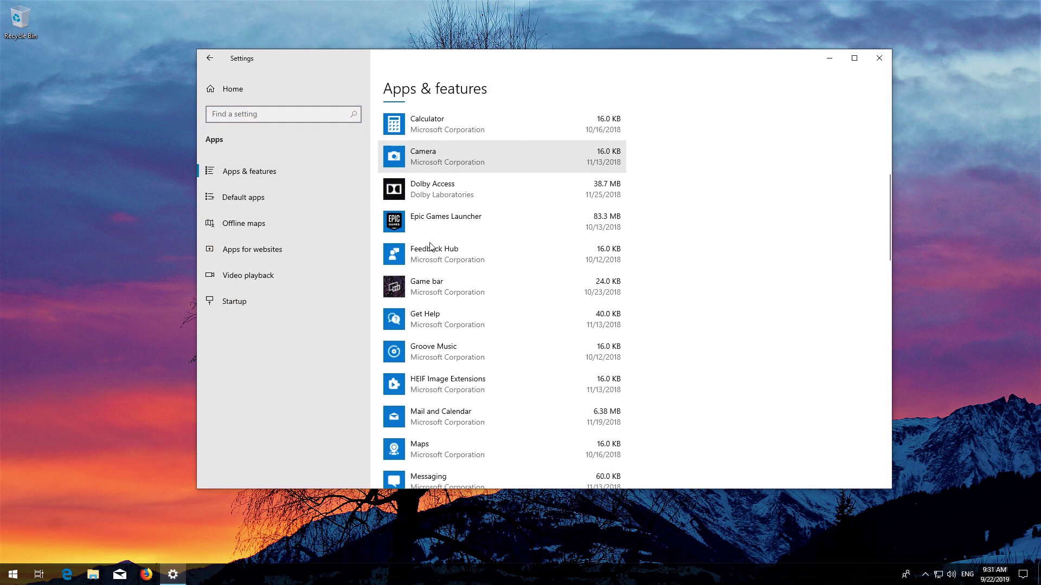
pyautogui.scroll(-2, 429, 247)
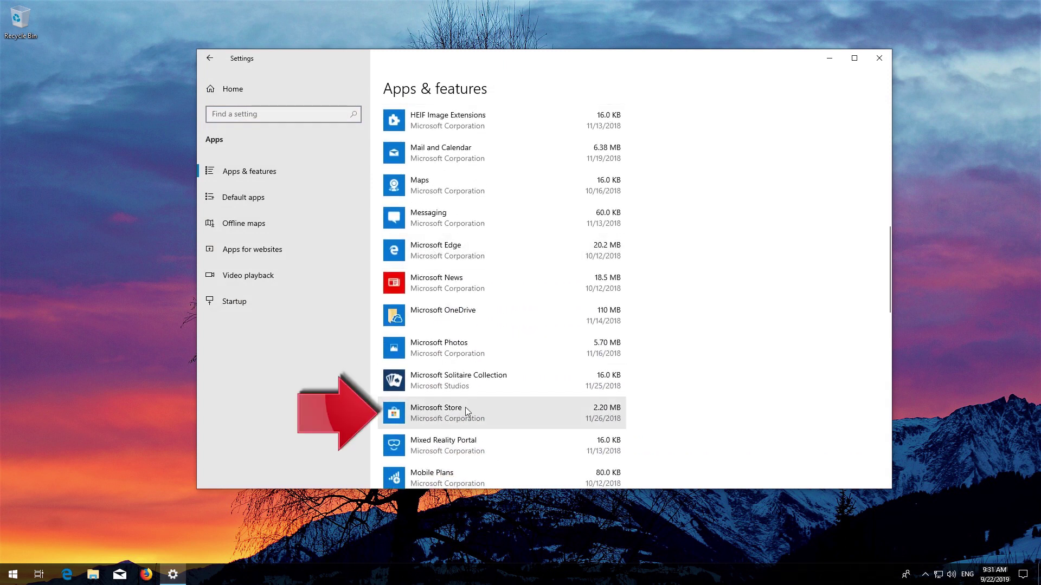
pyautogui.click(512, 410)
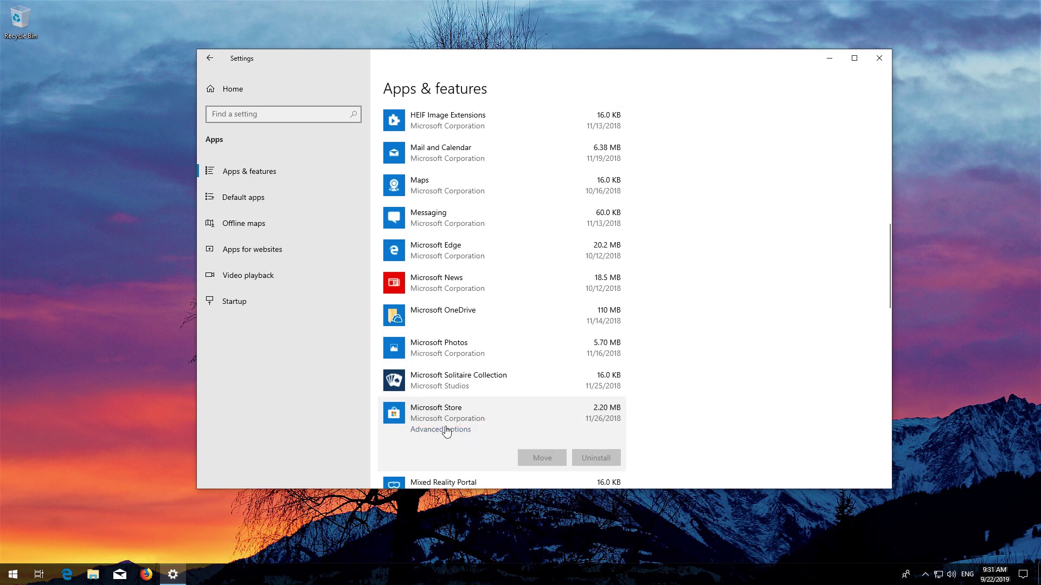
# Reset Microsoft Store from its Advanced options, confirm the reset, then close Settings
pyautogui.click(437, 430)
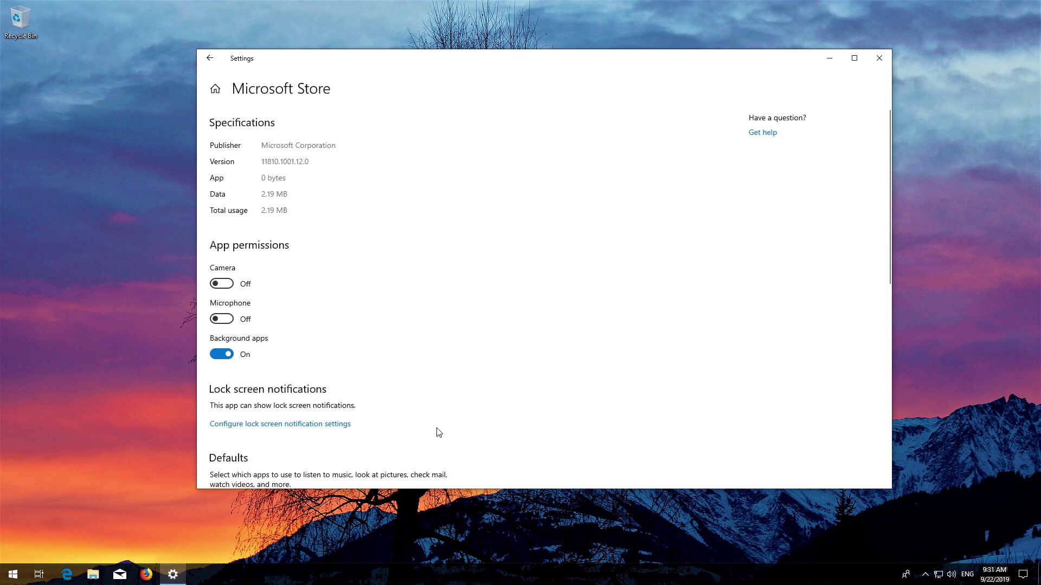
pyautogui.scroll(-3, 432, 394)
pyautogui.scroll(-5, 432, 394)
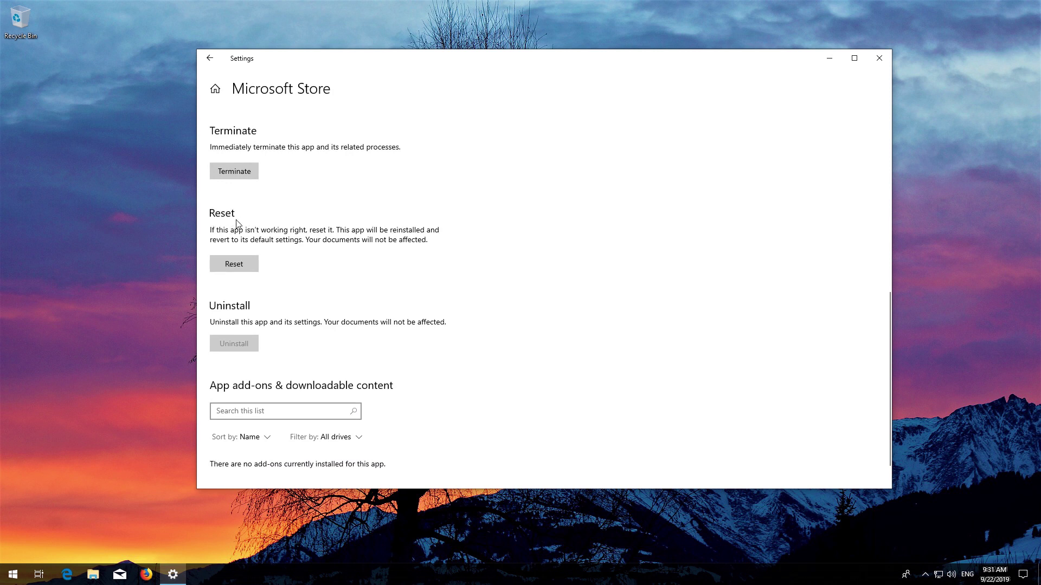
pyautogui.click(226, 263)
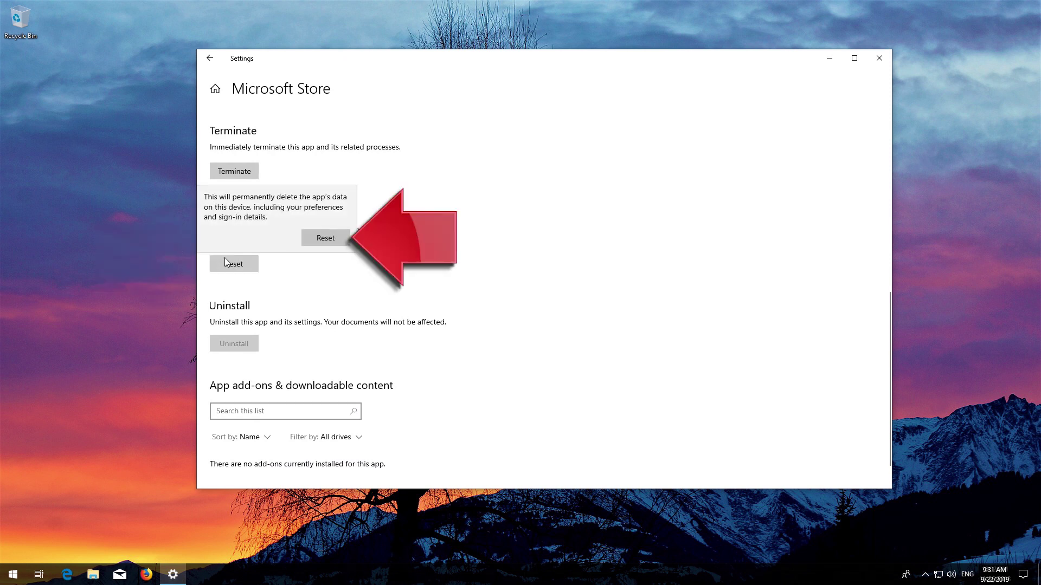
pyautogui.click(326, 239)
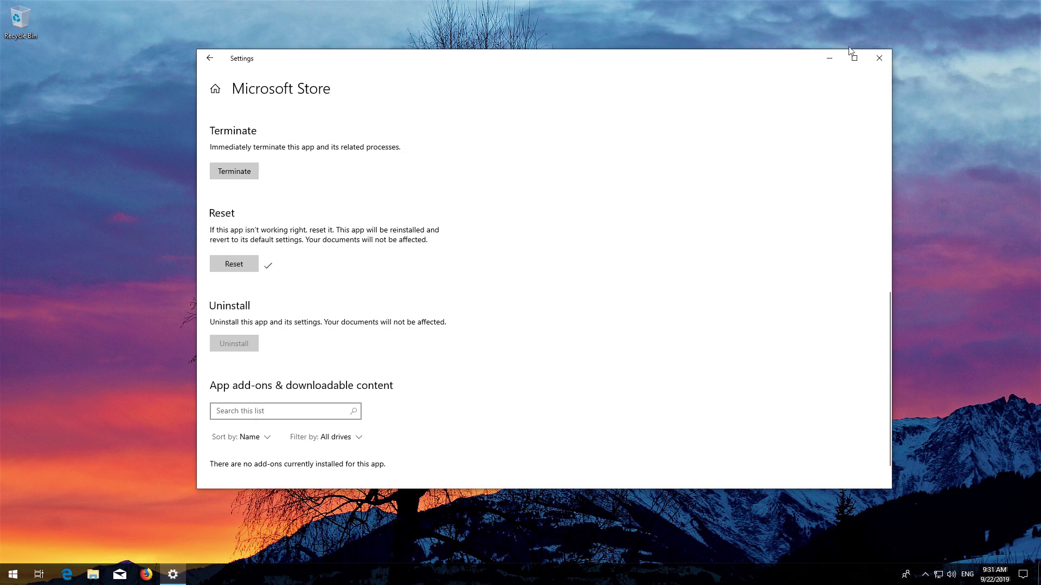
pyautogui.click(876, 64)
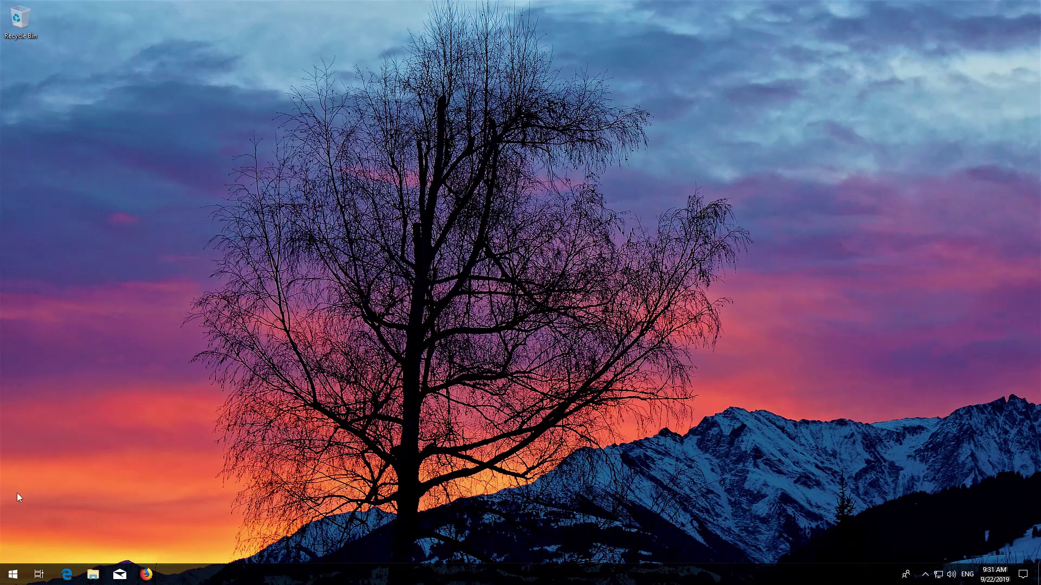
# Launch Microsoft Store from Start, then run Command Prompt as administrator from a cmd search
pyautogui.click(13, 574)
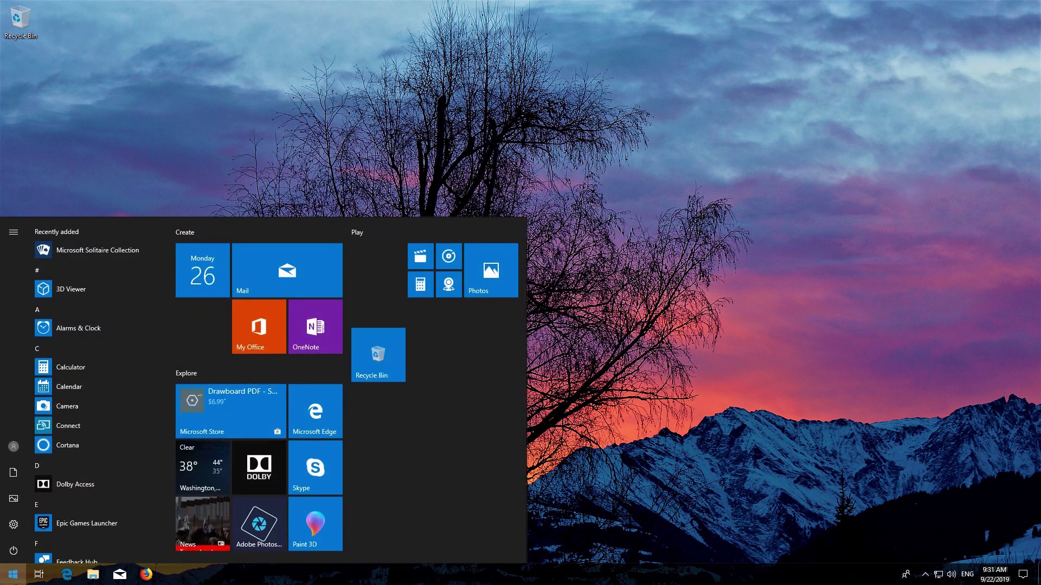
pyautogui.click(232, 395)
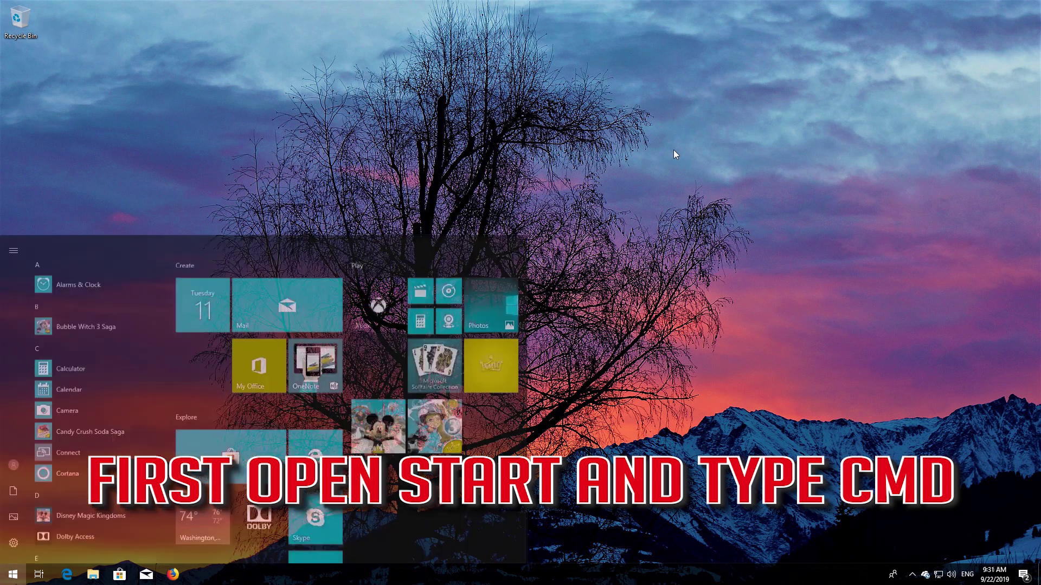
pyautogui.write('cmd')
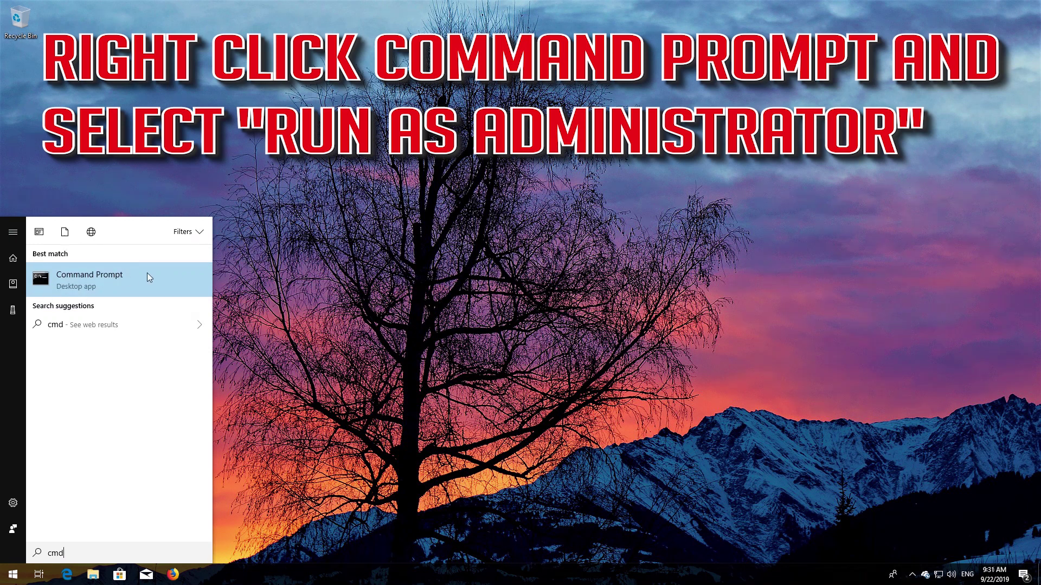
pyautogui.rightClick(140, 277)
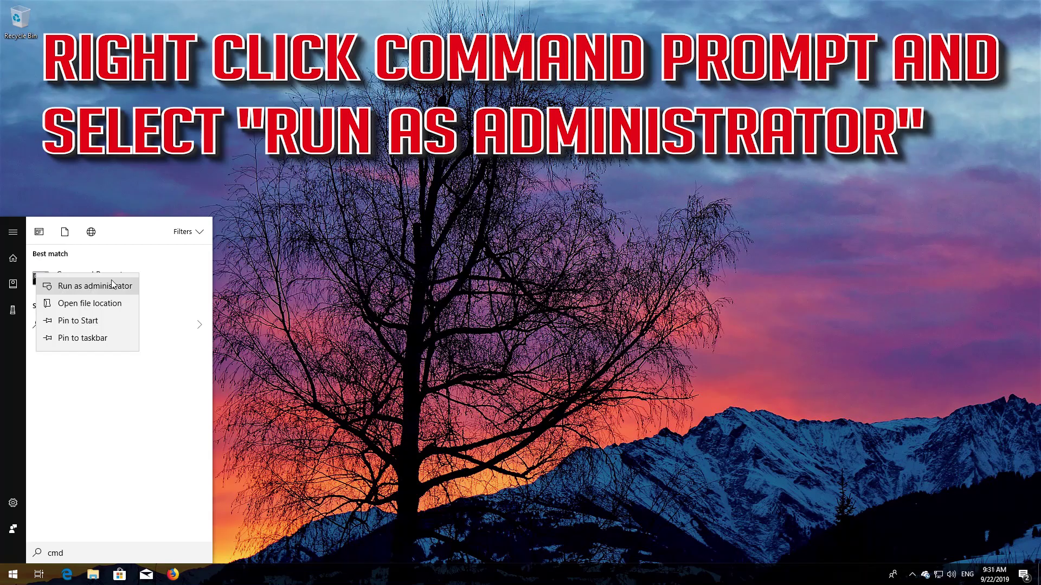
pyautogui.click(75, 291)
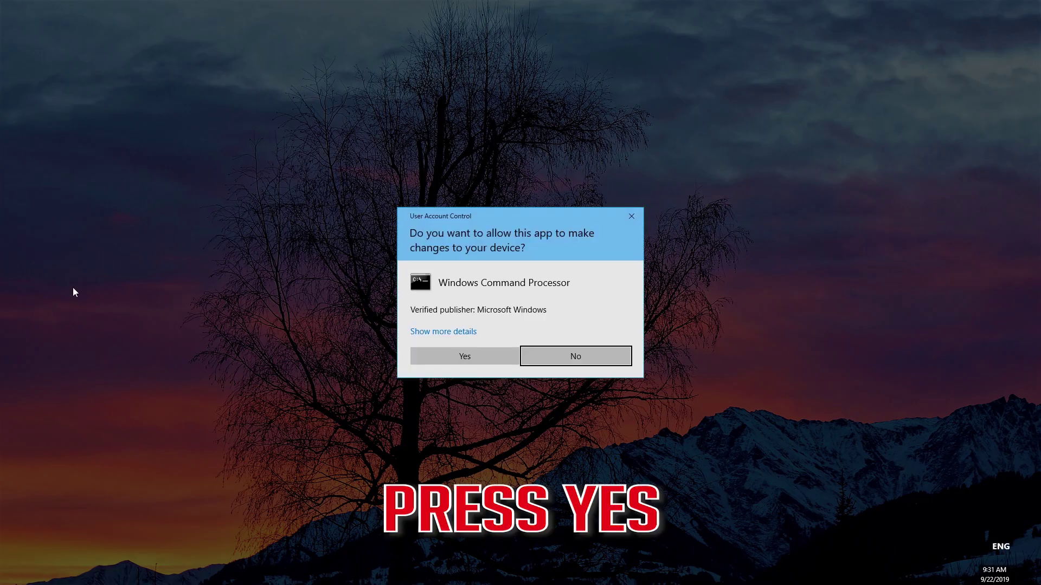
# Approve the UAC prompt so an Administrator Command Prompt opens at C:\Windows\system32
pyautogui.click(468, 356)
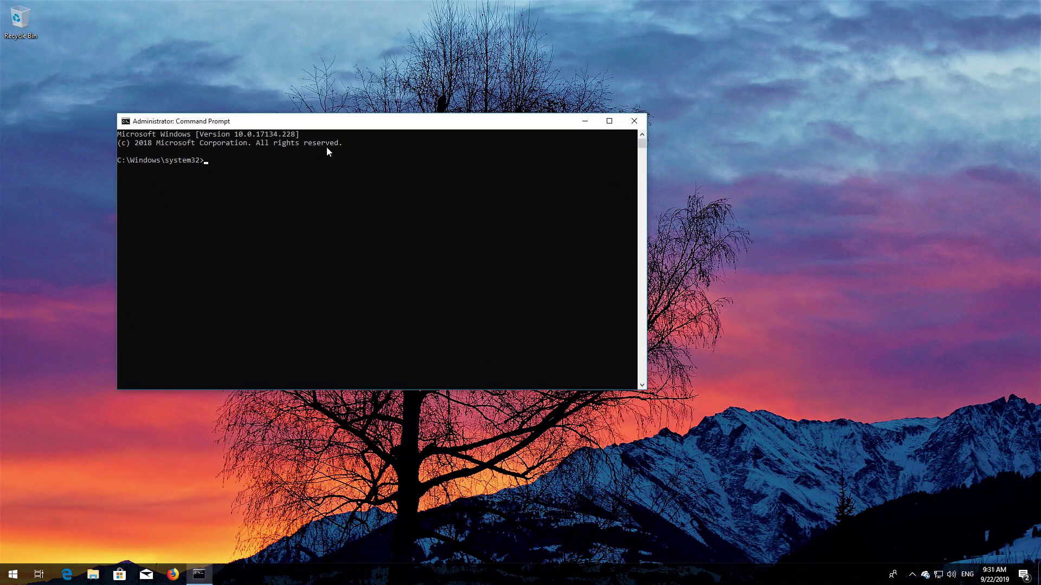
# Set wuauserv to start automatically with sc config wuauserv start=auto, then enter the bits command
pyautogui.moveTo(325, 125); pyautogui.dragTo(469, 163)
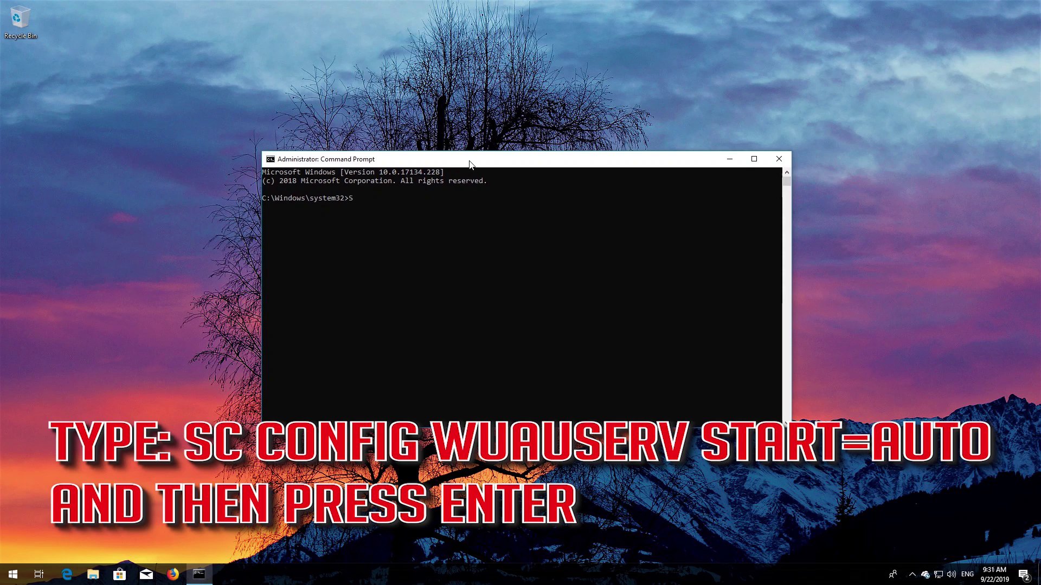
pyautogui.write('SC config wuauserv start=auto')
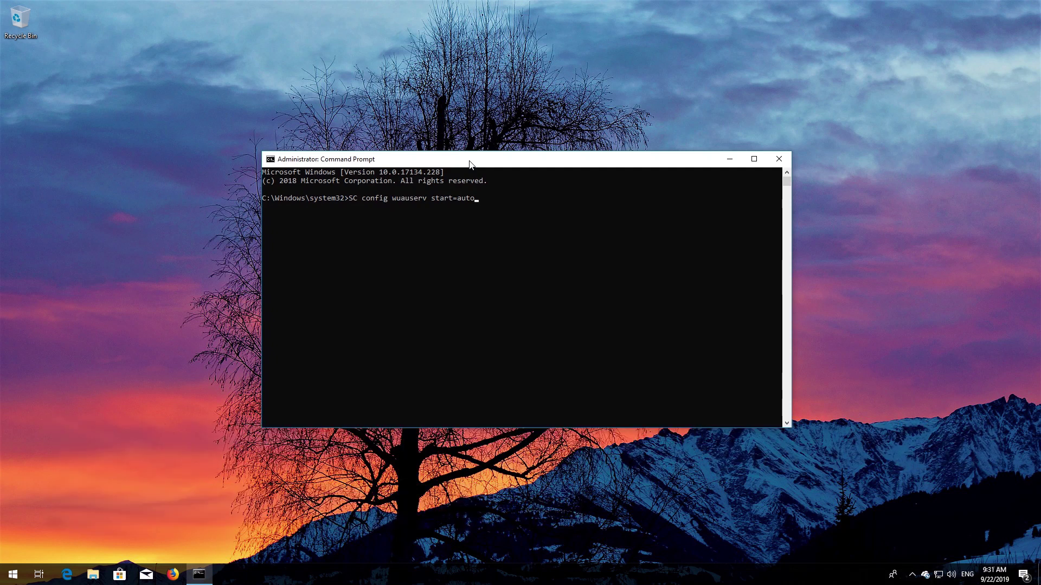
pyautogui.press('Return')
pyautogui.write('SC')
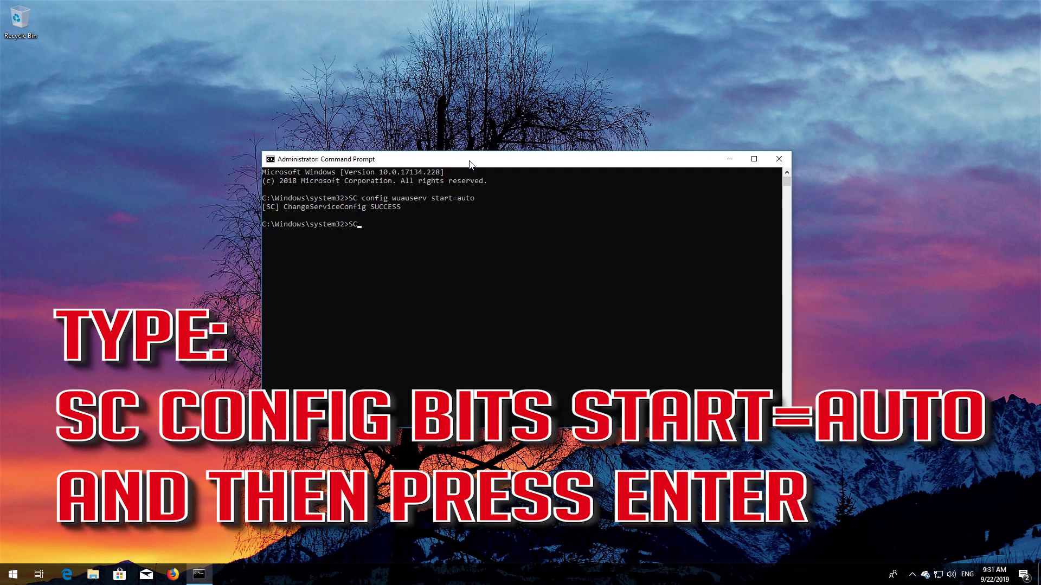
pyautogui.write(' config bits start=auto')
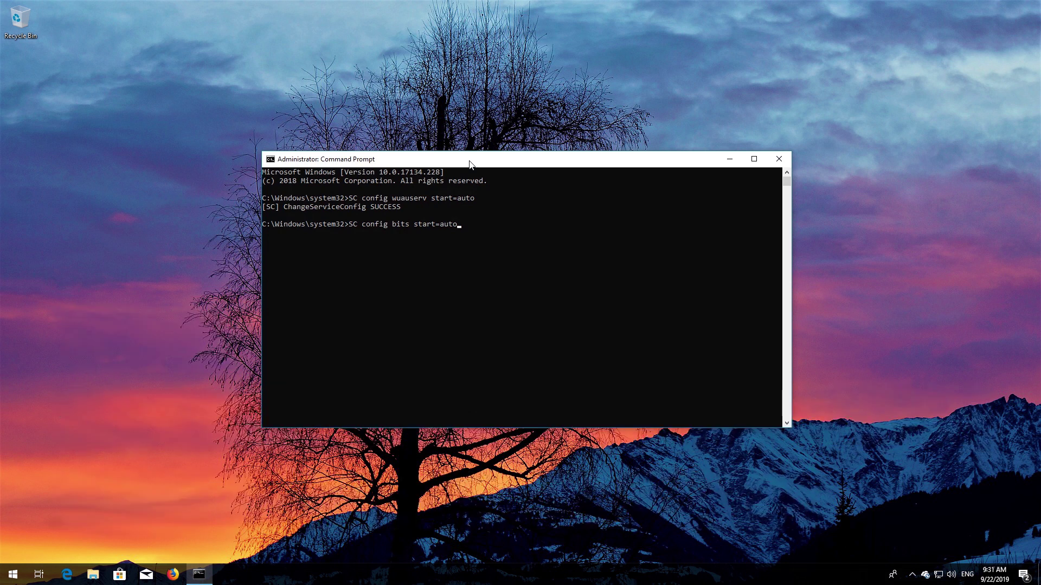
# Run sc config start=auto for bits, cryptsvc and trustedinstaller, each returning ChangeServiceConfig SUCCESS
pyautogui.press('Return')
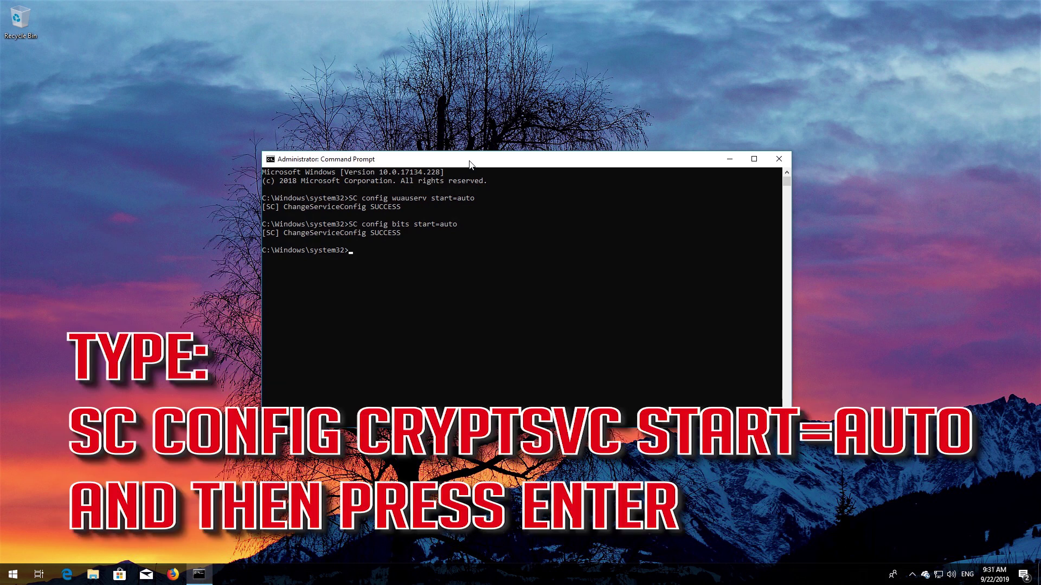
pyautogui.write('SC config cryptsvc start=auto')
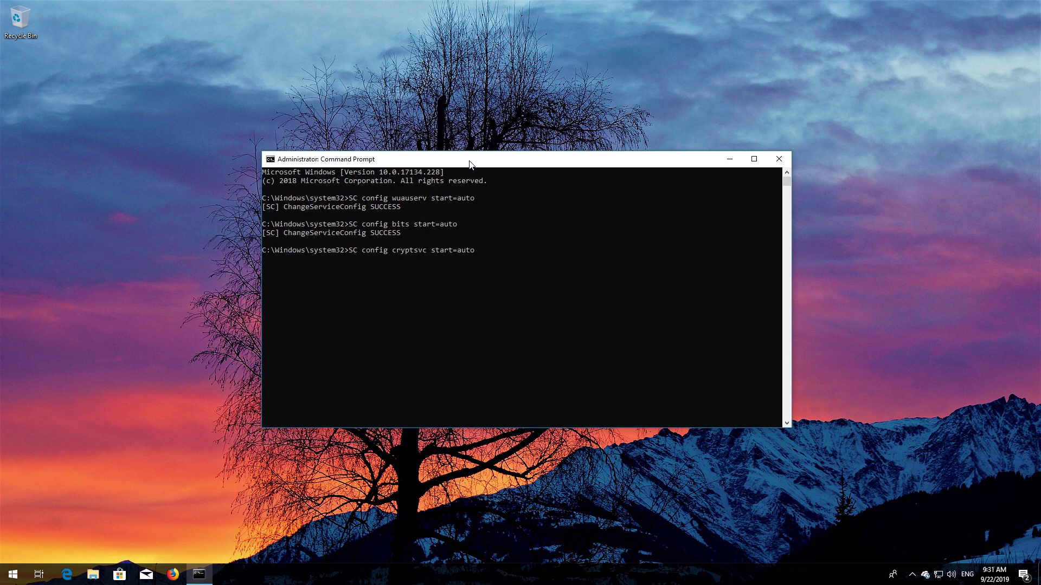
pyautogui.press('Return')
pyautogui.write('SC')
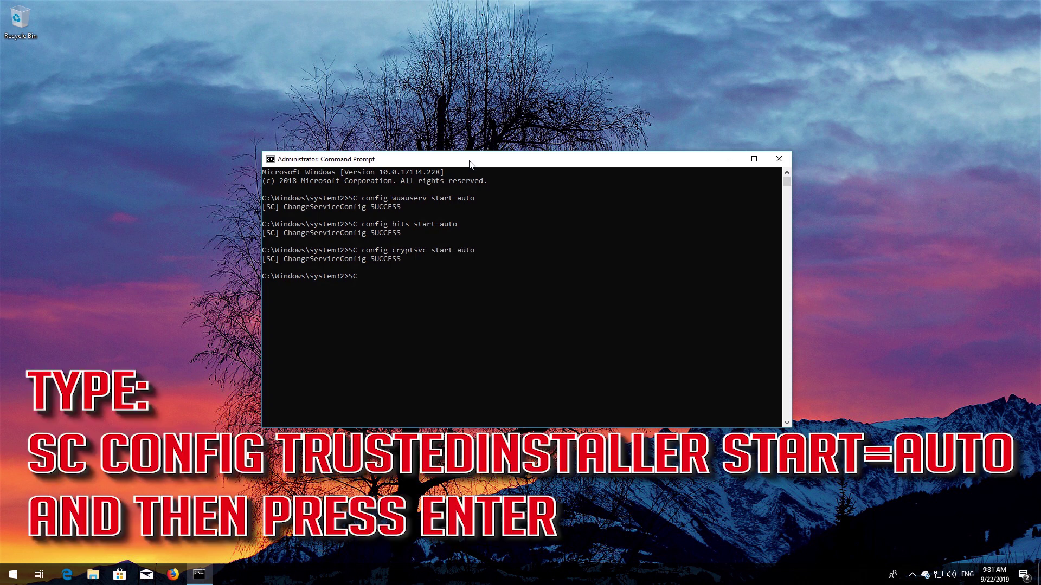
pyautogui.write(' config trustedinstaller')
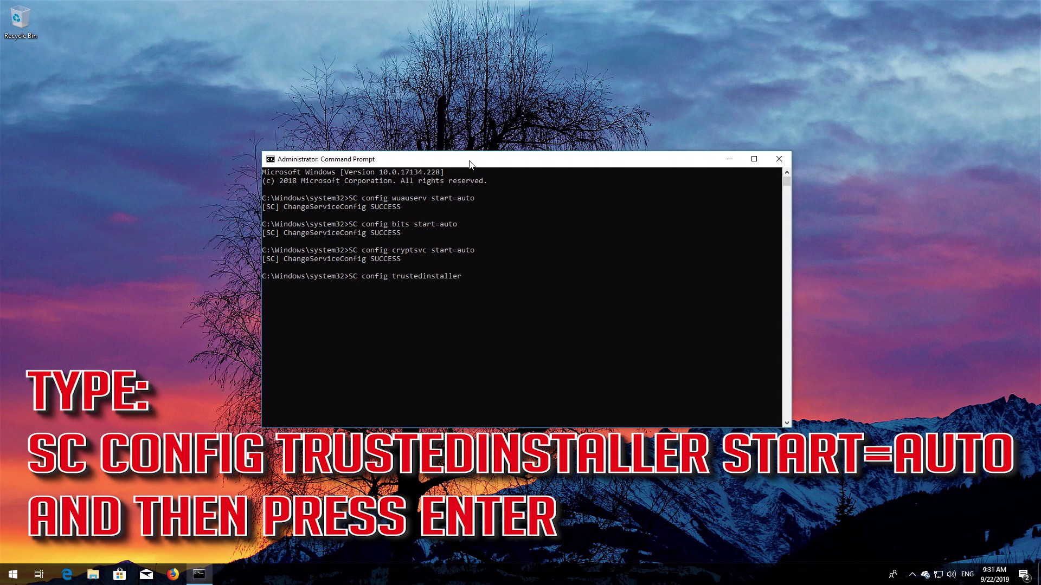
pyautogui.write(' start=auto')
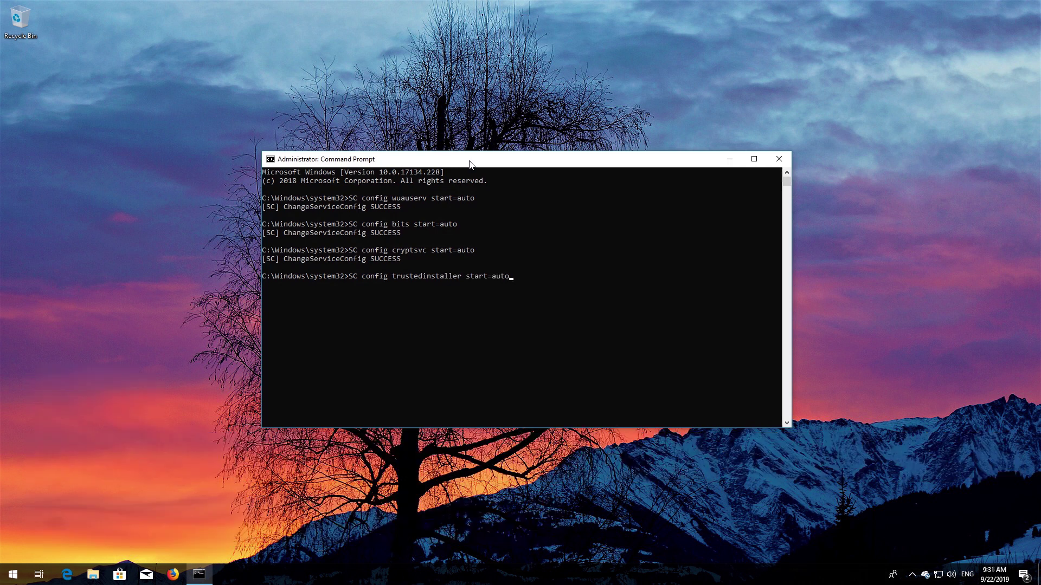
pyautogui.press('Return')
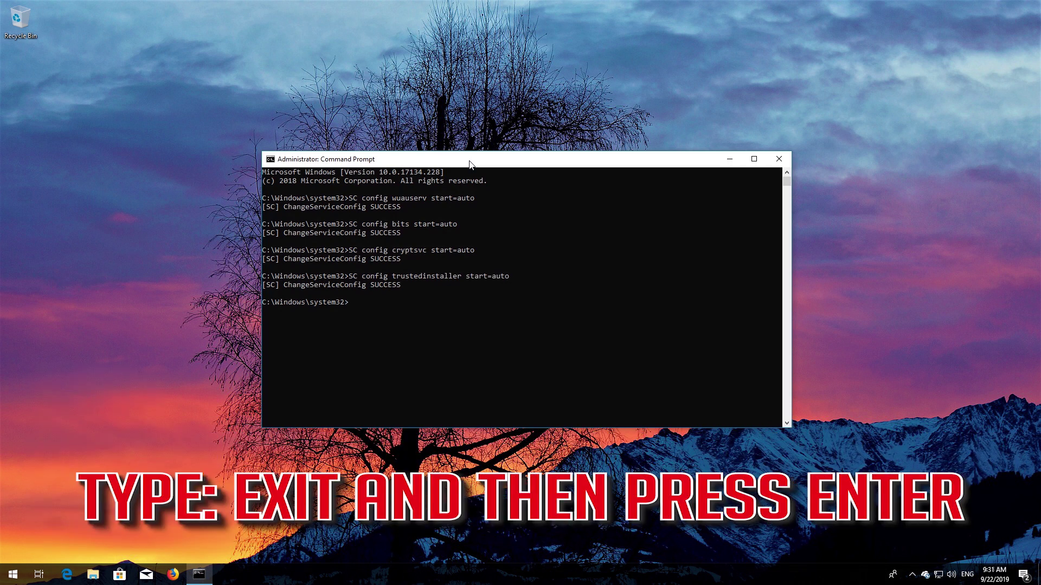
# Close the administrator Command Prompt with the exit command
pyautogui.write('exit')
pyautogui.press('Return')
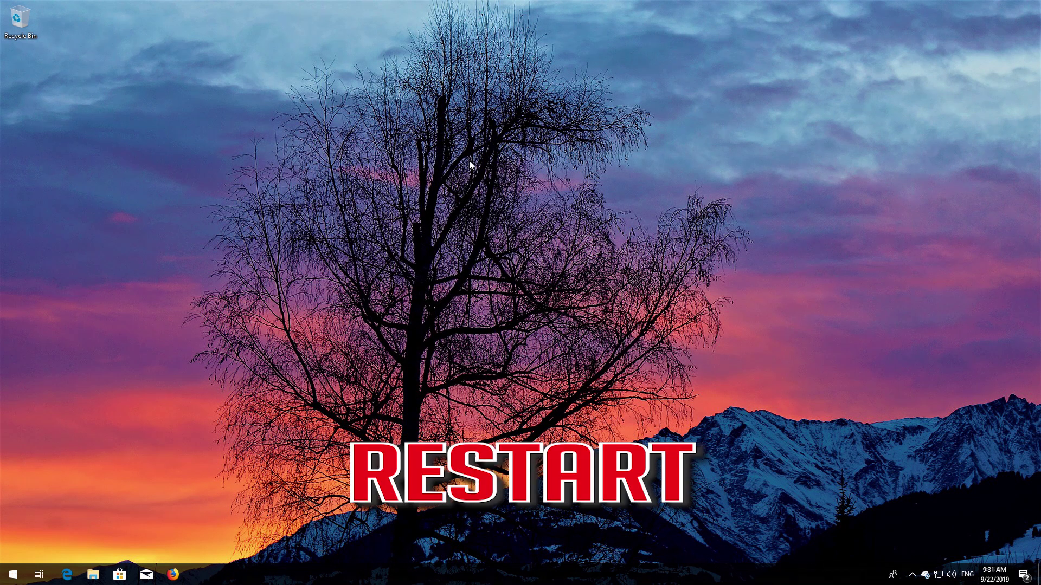